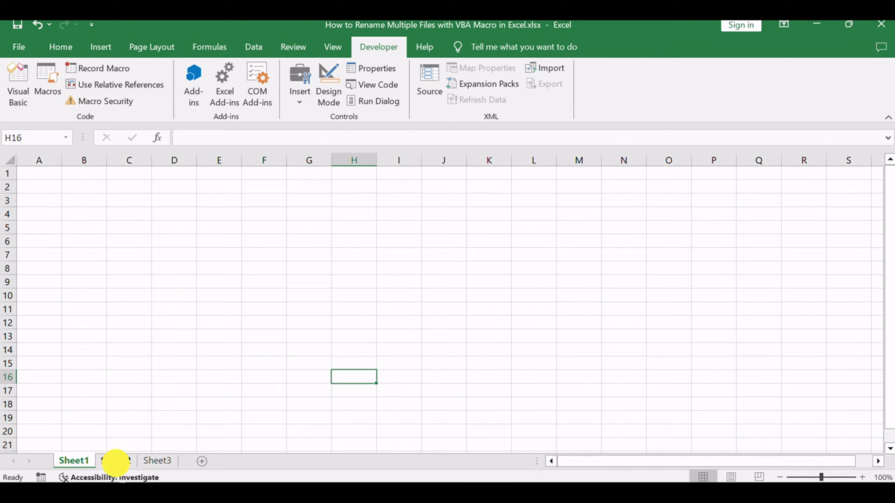
Step: Switch to Sheet2 with the file-name lists and select empty cell H10
click(115, 460)
click(403, 299)
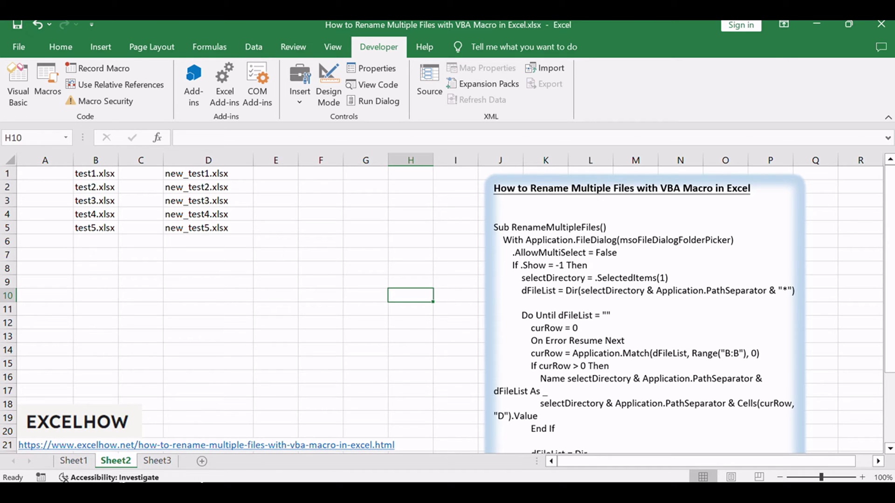
click(222, 468)
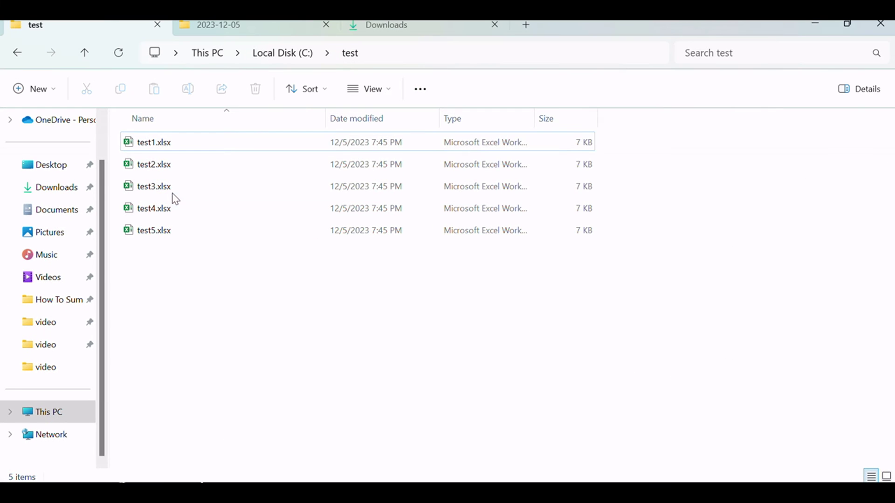
click(168, 141)
click(159, 164)
click(155, 186)
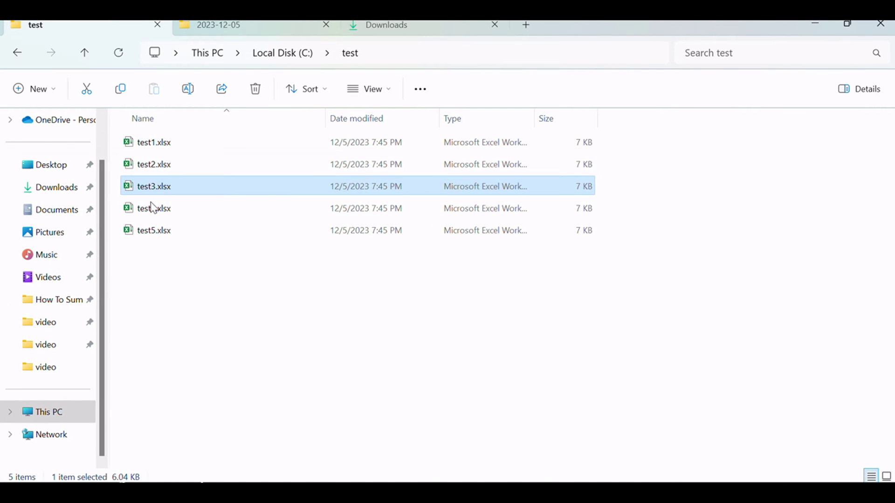
click(150, 208)
click(147, 233)
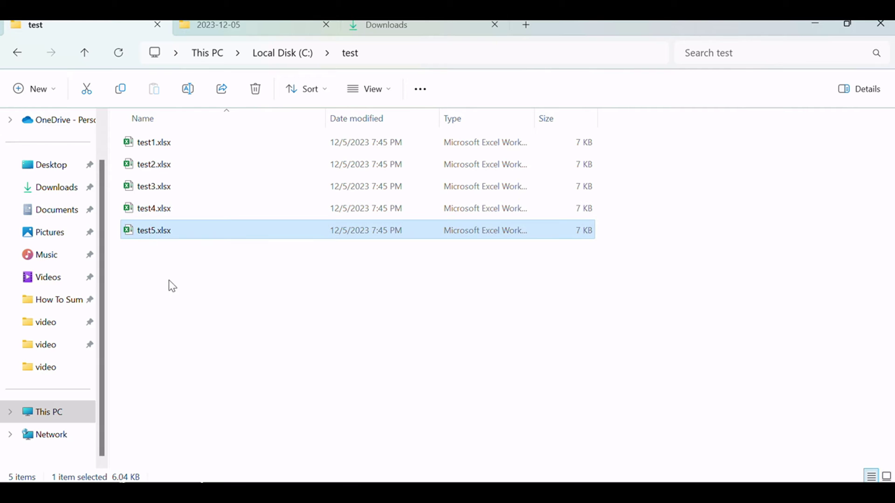
click(254, 336)
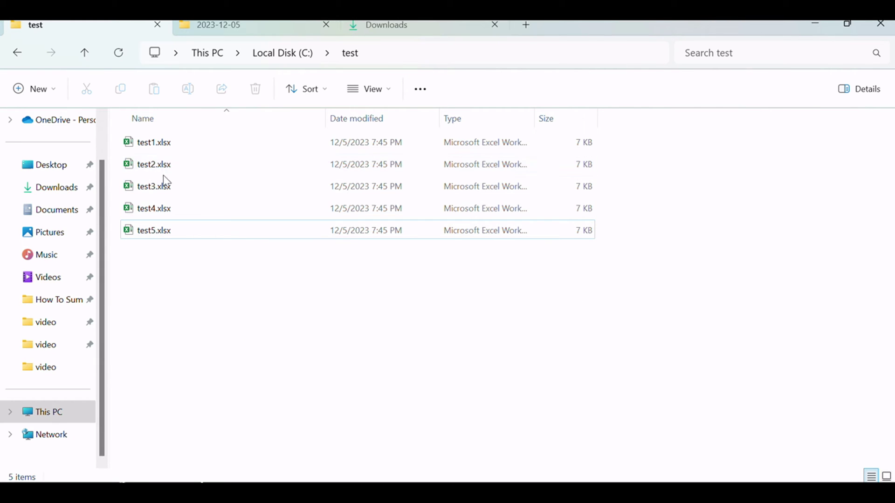
click(208, 286)
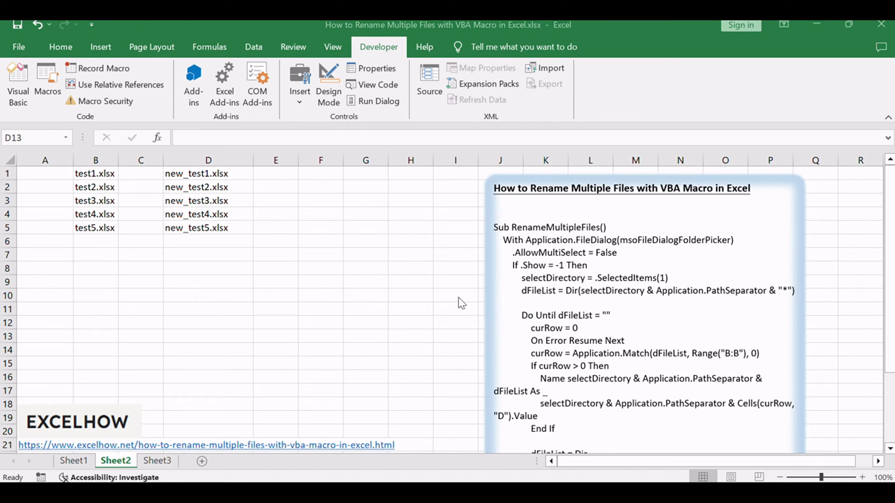
click(92, 173)
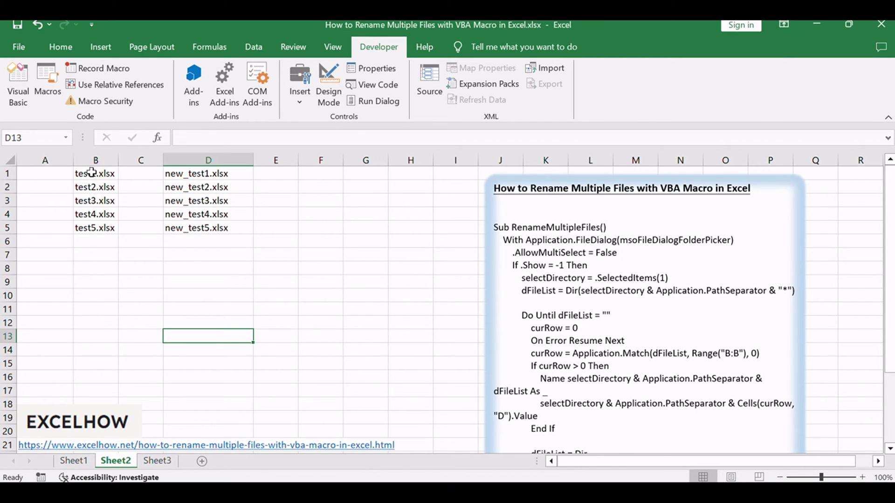
drag(91, 173, 89, 224)
drag(209, 173, 199, 224)
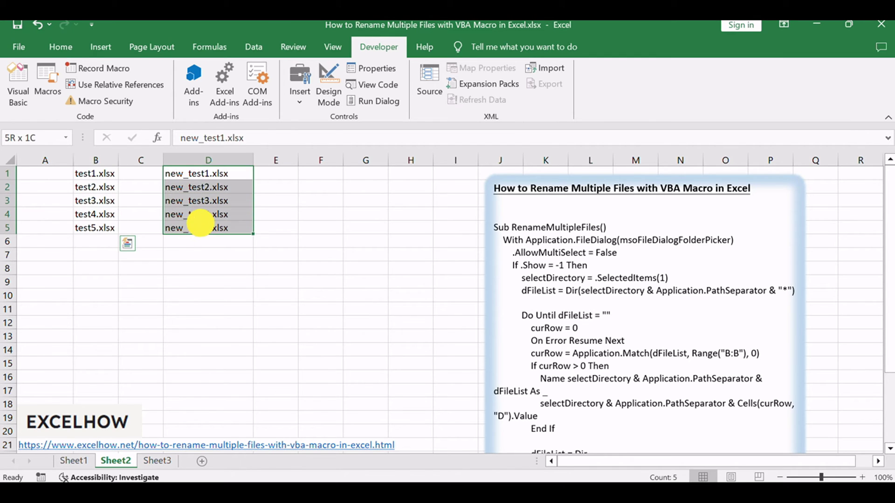
click(323, 256)
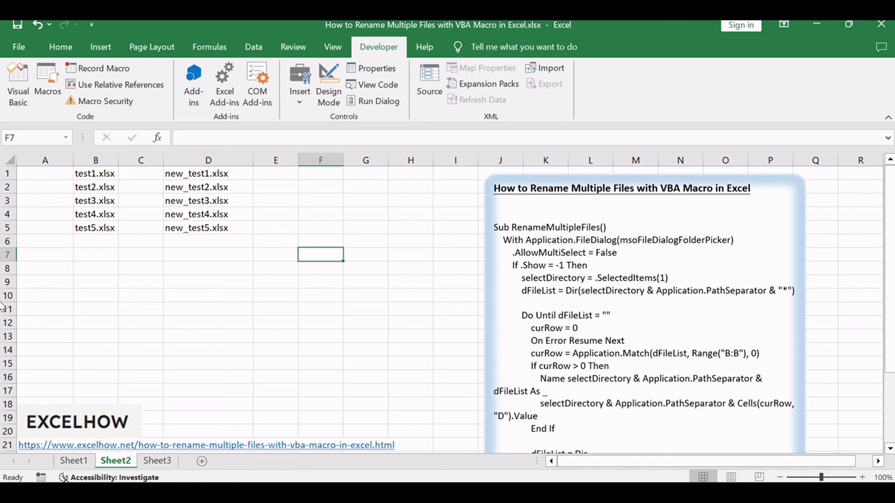
click(133, 309)
drag(92, 174, 93, 229)
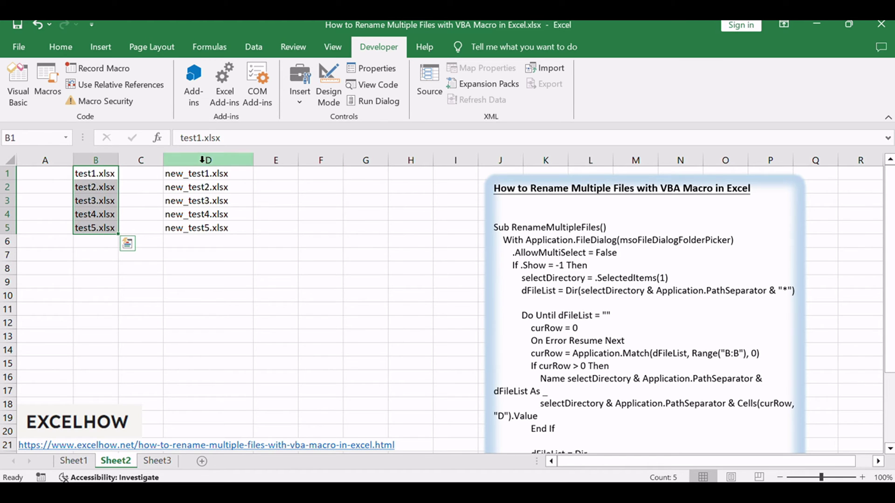
drag(199, 173, 195, 231)
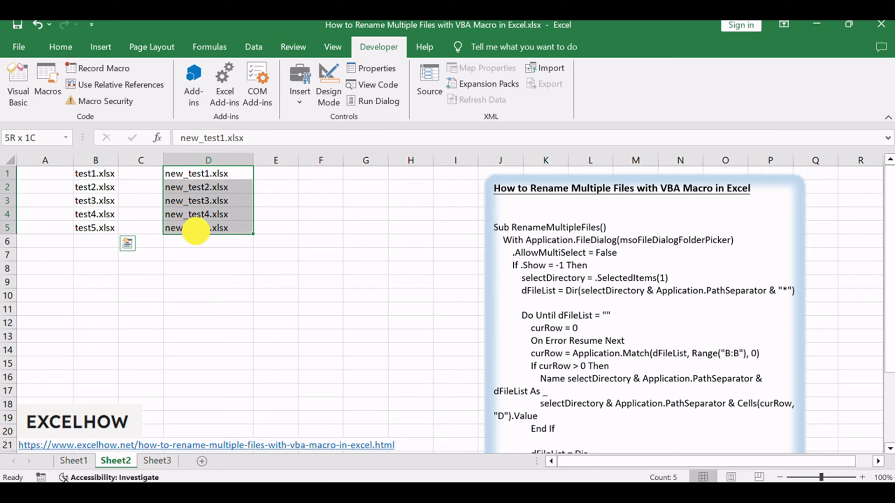
click(304, 269)
drag(285, 256, 278, 240)
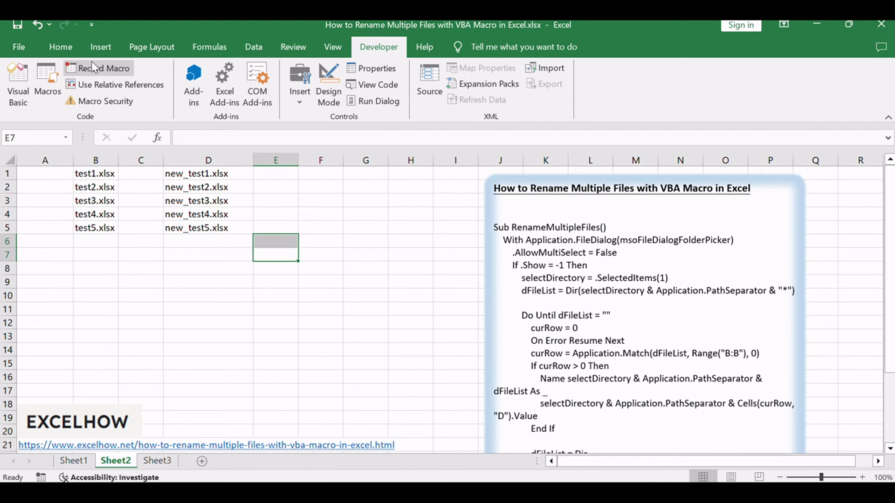
Step: Open the Visual Basic editor and insert a blank Module1 into the workbook's project
click(17, 84)
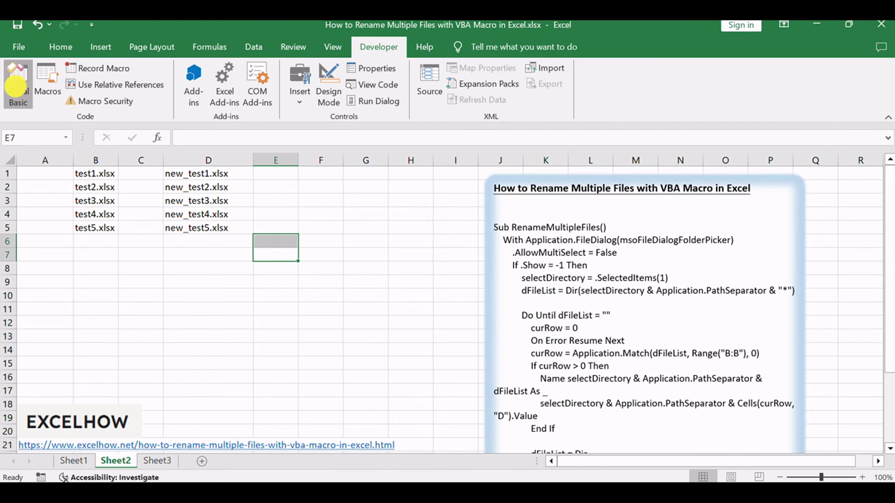
drag(308, 116, 315, 87)
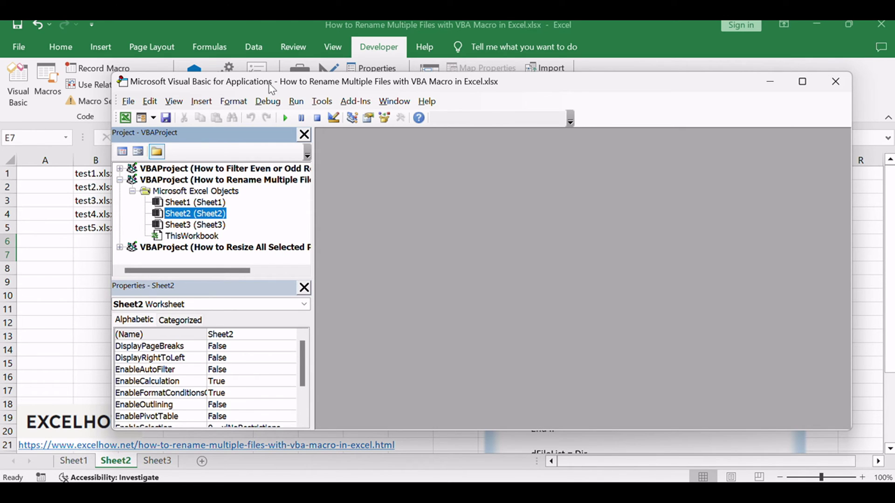
click(203, 101)
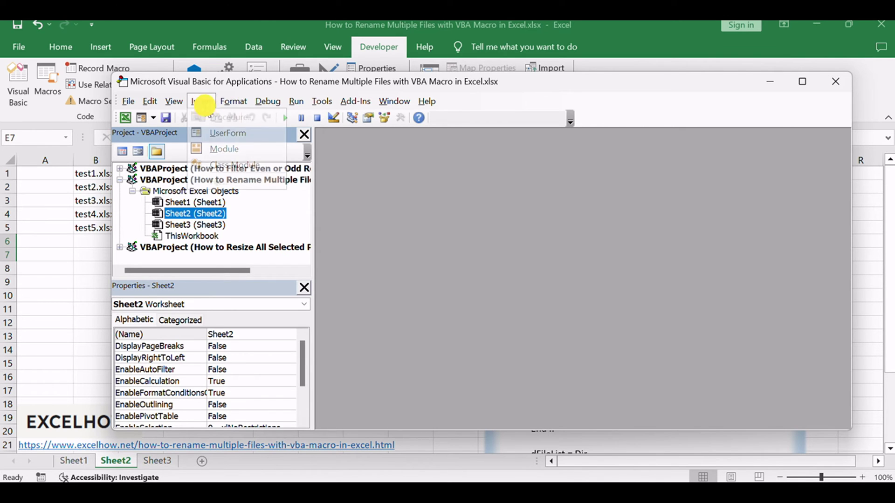
click(224, 149)
drag(437, 213, 374, 147)
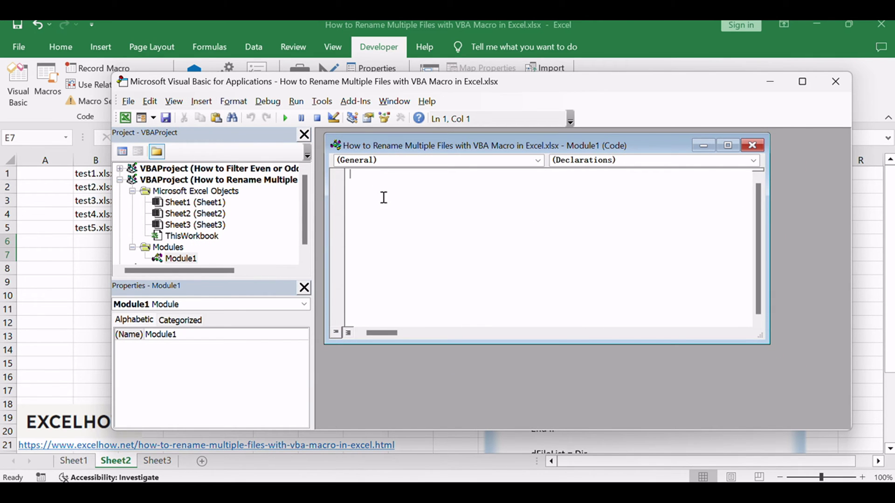
Step: Paste the RenameMultipleFiles macro into Module1 and review its column B and D references
key(ctrl+v)
scroll(405, 203, up, 5)
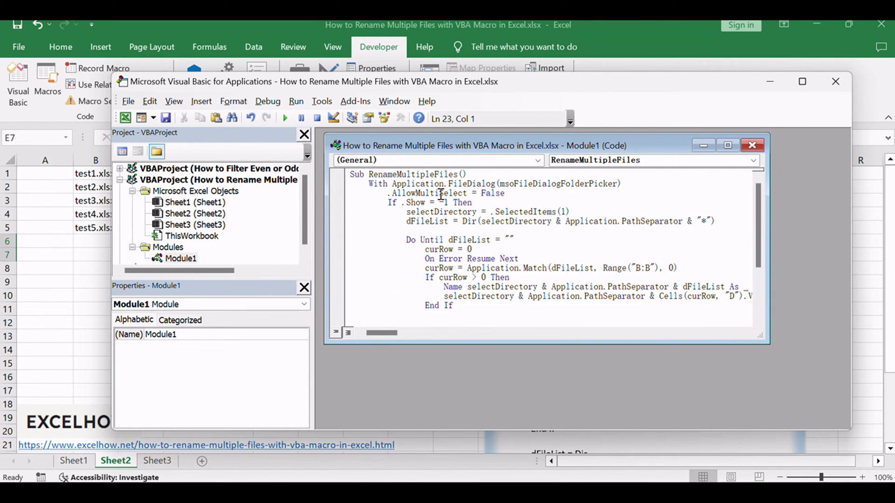
drag(378, 174, 469, 175)
click(506, 221)
scroll(546, 227, down, 1)
scroll(546, 228, down, 1)
scroll(545, 227, down, 1)
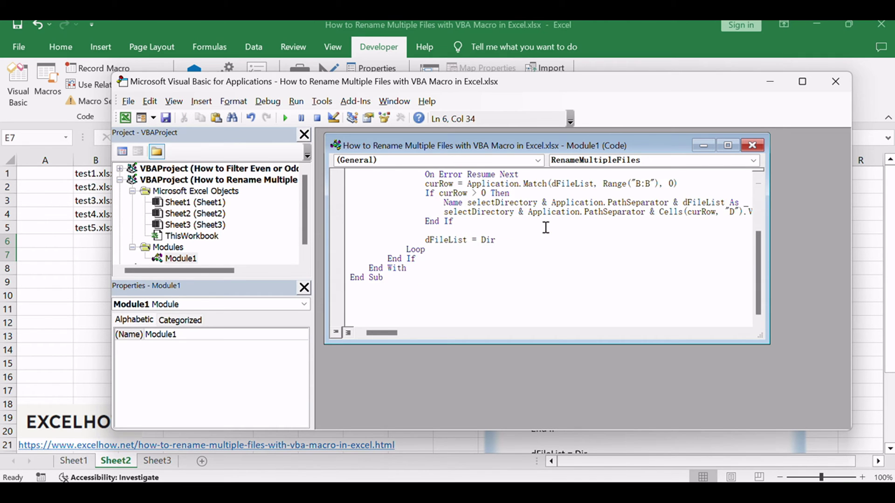
scroll(545, 227, up, 3)
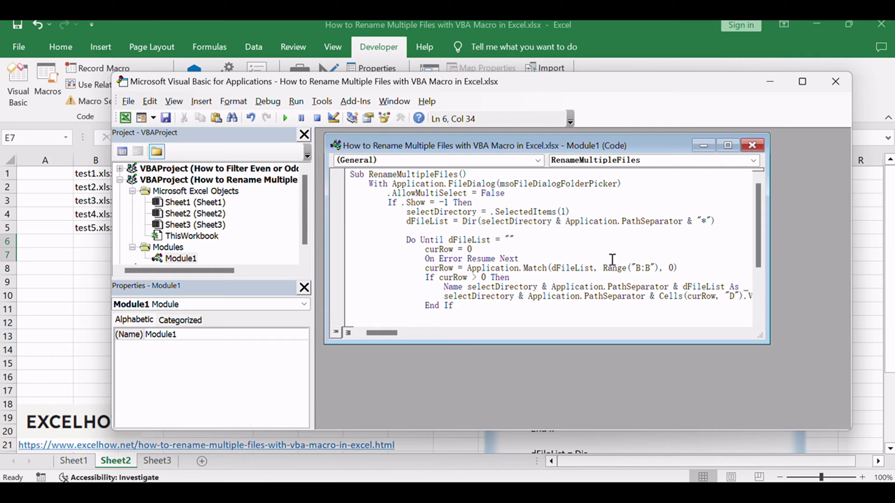
drag(626, 268, 659, 266)
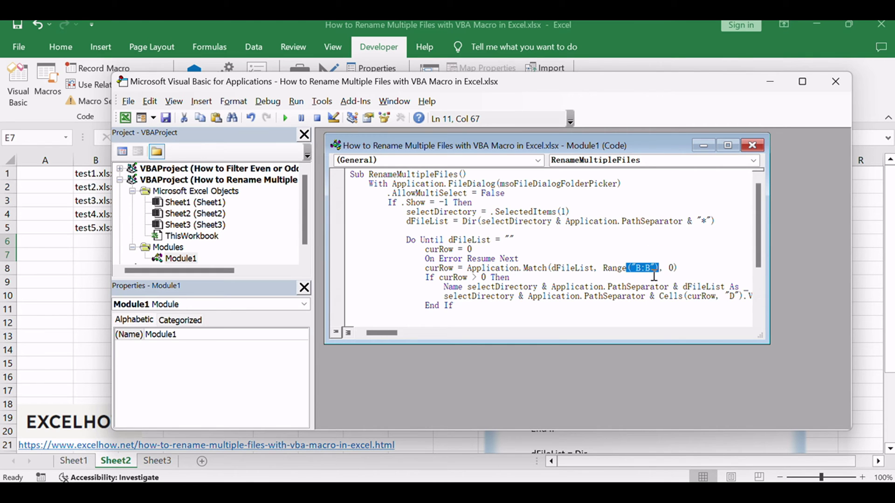
drag(715, 297, 734, 297)
click(700, 298)
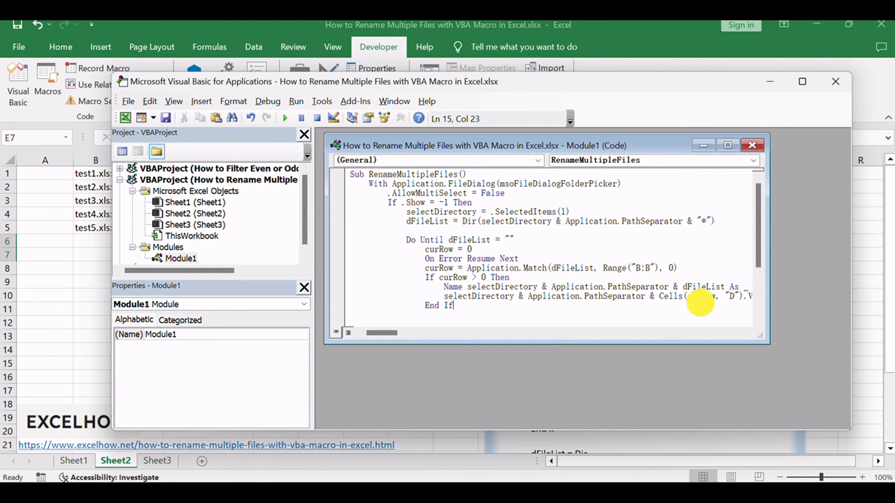
drag(724, 296, 735, 297)
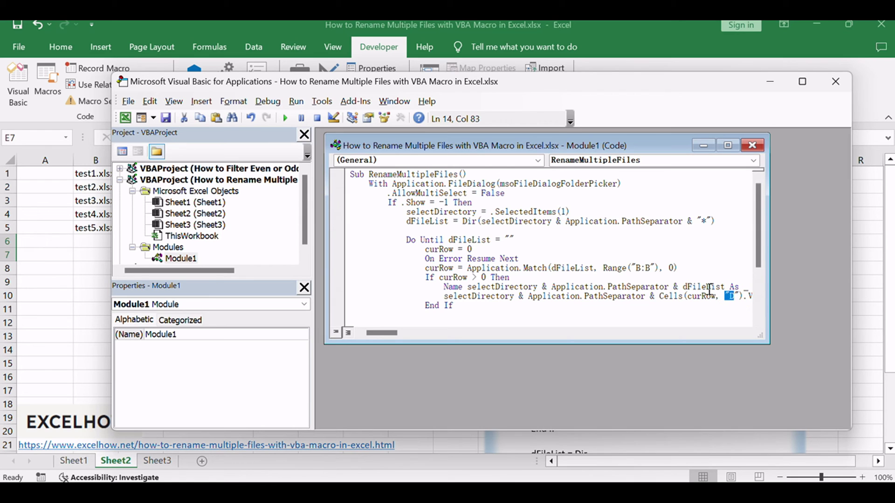
drag(630, 268, 669, 268)
drag(728, 296, 758, 296)
click(646, 239)
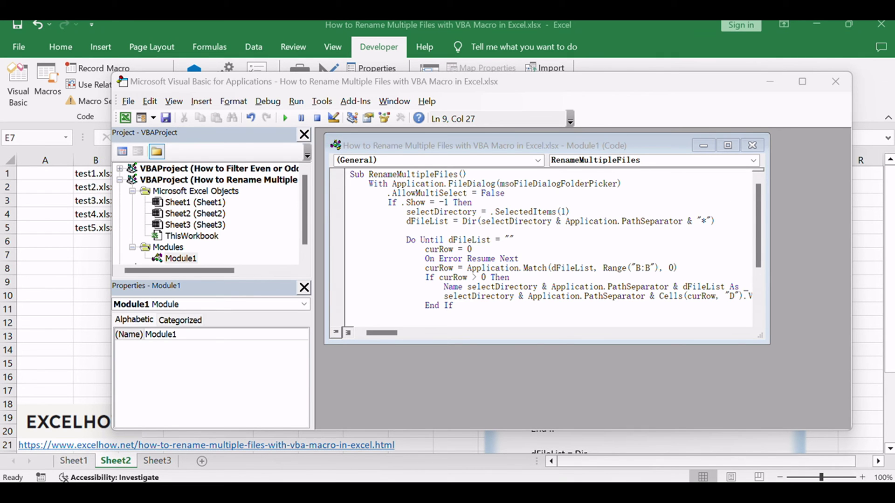
Step: Close the VBA editor and run RenameMultipleFiles from the Macros list
click(836, 81)
click(318, 320)
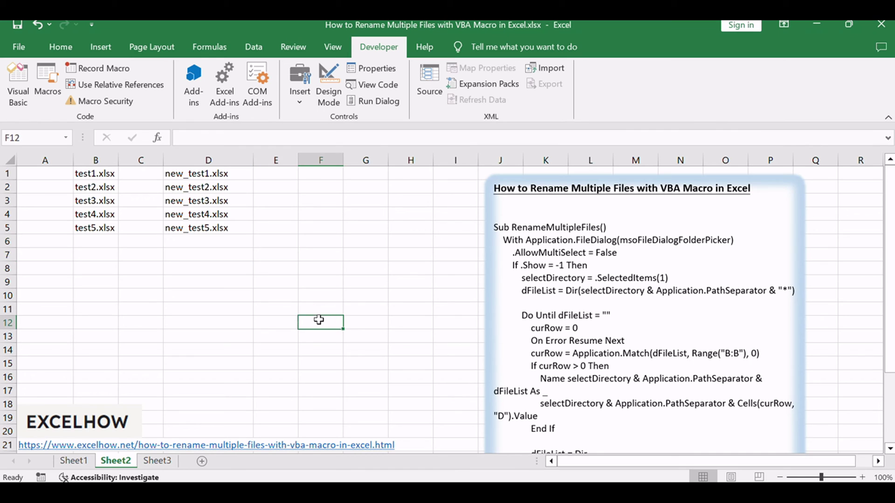
click(48, 83)
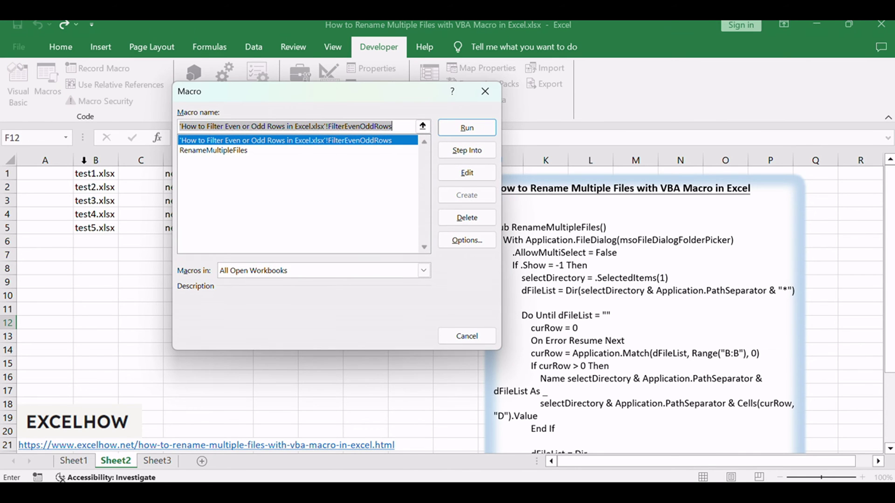
click(216, 153)
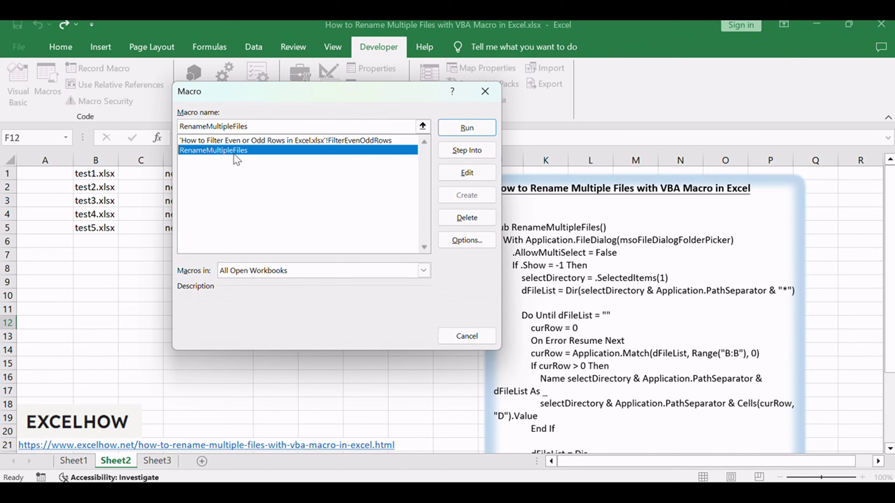
click(467, 127)
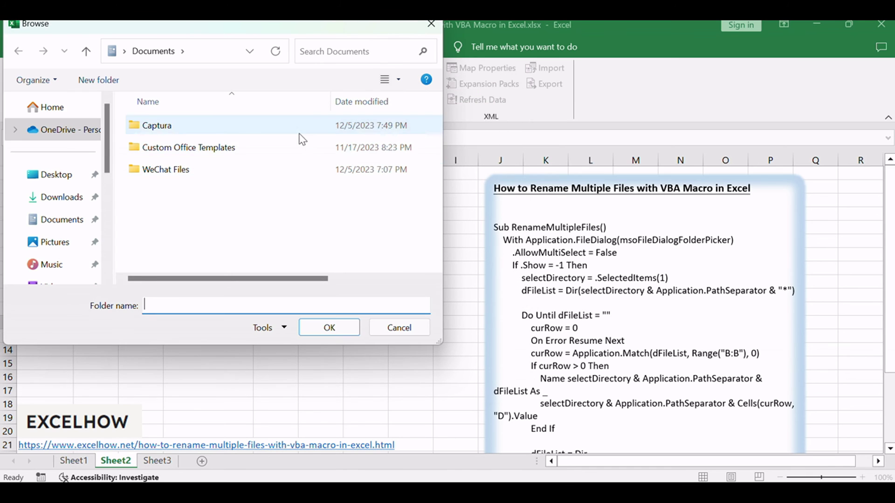
scroll(72, 186, down, 3)
scroll(70, 210, down, 3)
Step: Pick the C:\test folder under This PC > Local Disk (C:) and confirm it
click(61, 193)
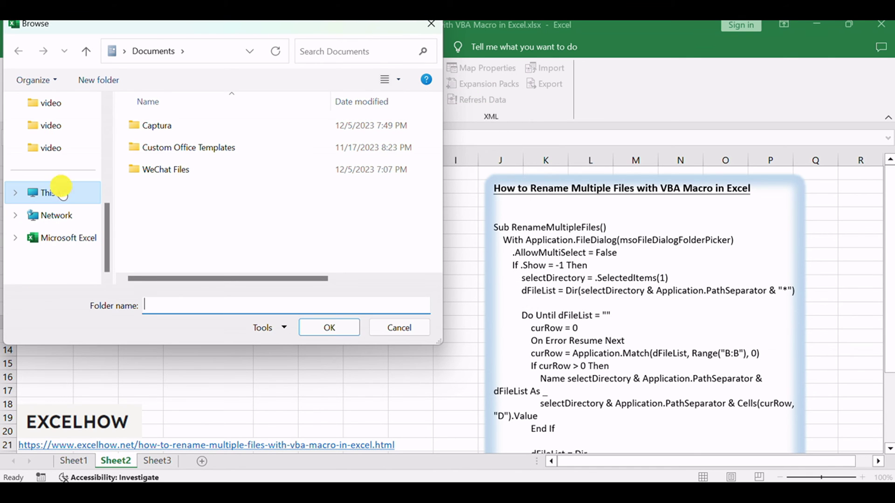
double_click(165, 131)
scroll(174, 258, down, 3)
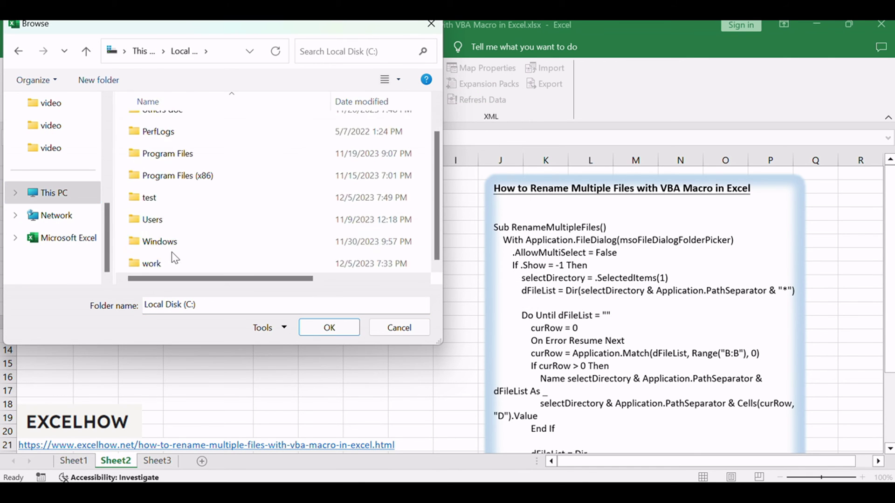
double_click(160, 198)
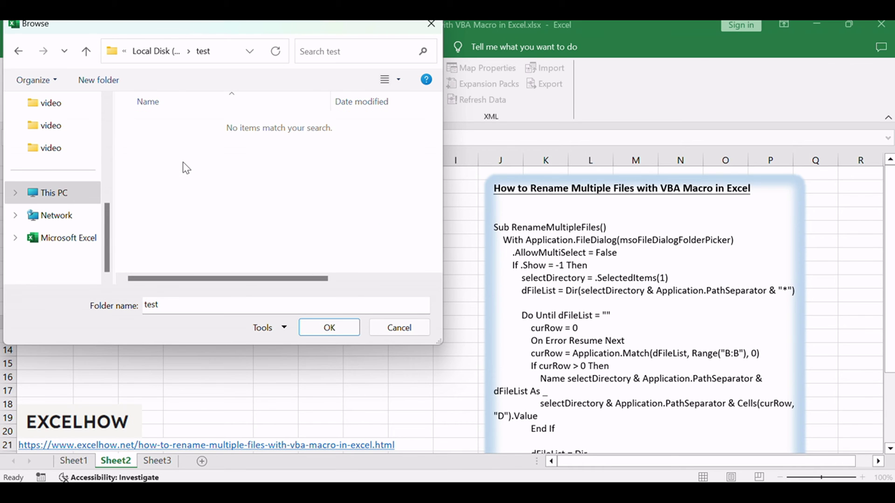
click(330, 334)
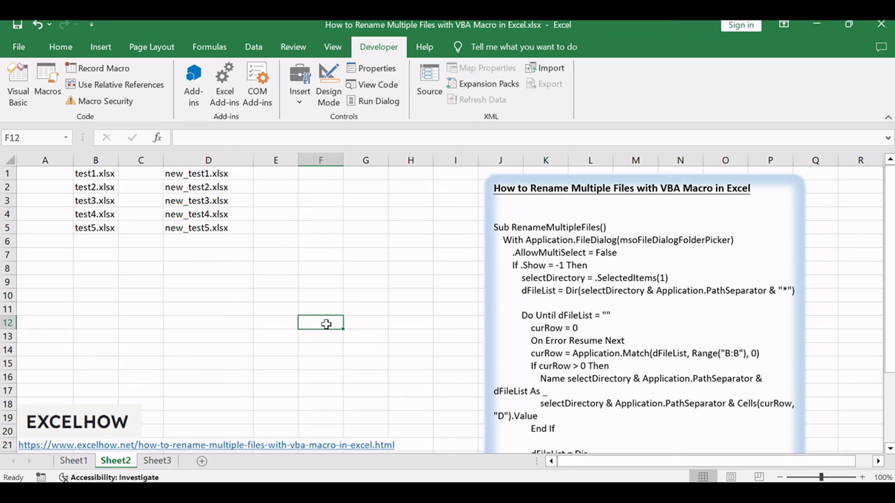
click(320, 242)
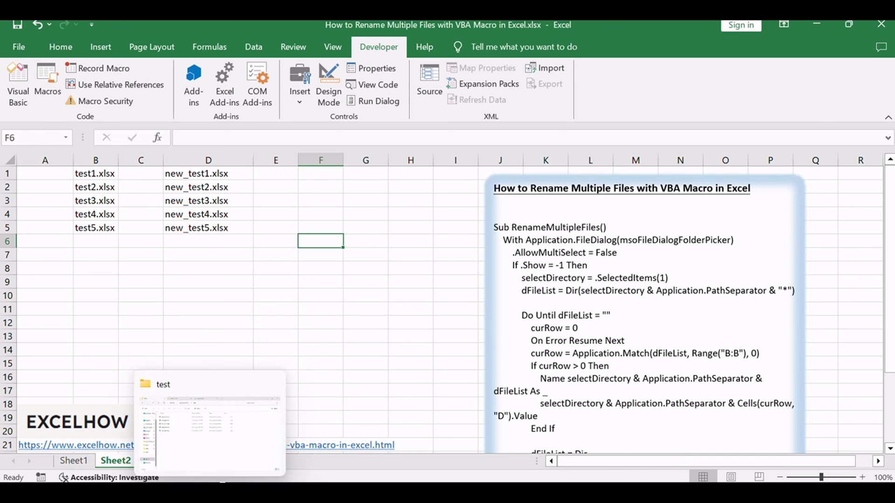
click(210, 426)
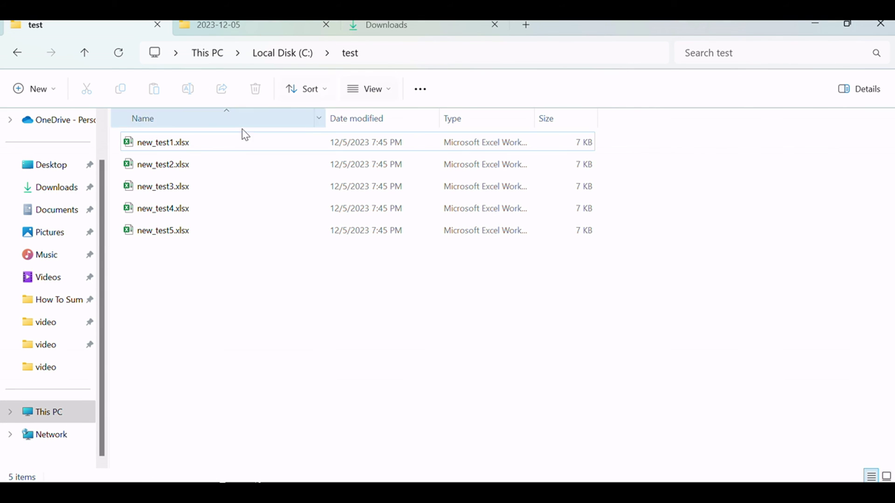
click(229, 299)
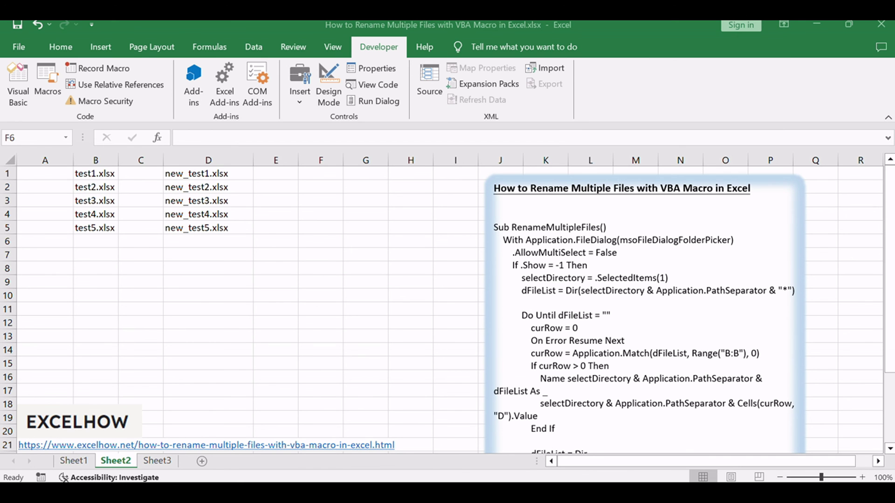
click(311, 299)
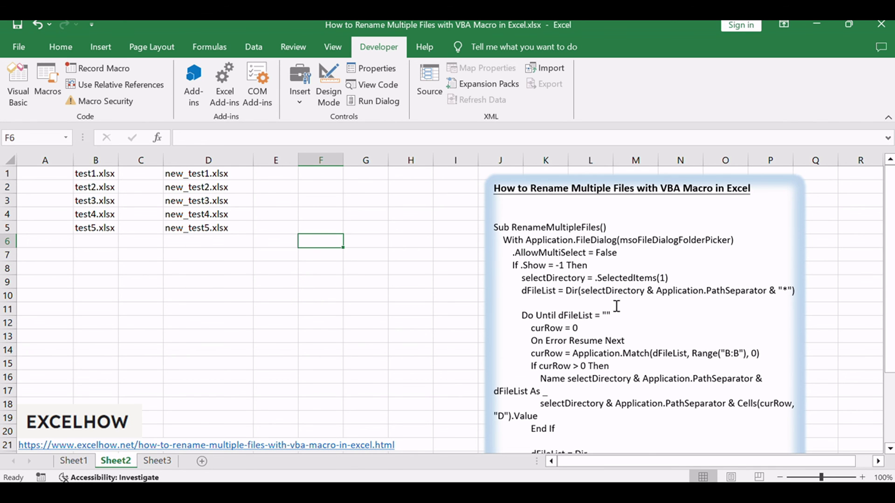
scroll(646, 278, down, 2)
scroll(645, 278, up, 2)
drag(203, 174, 203, 228)
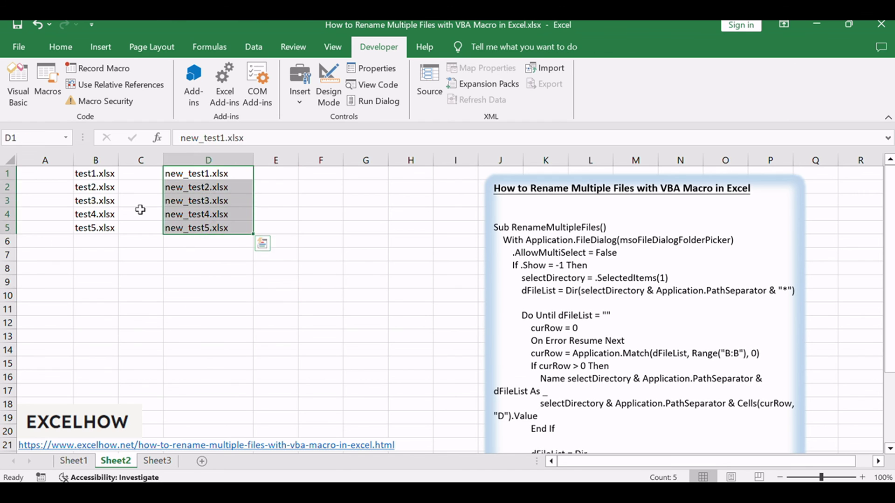
drag(94, 174, 95, 227)
click(228, 321)
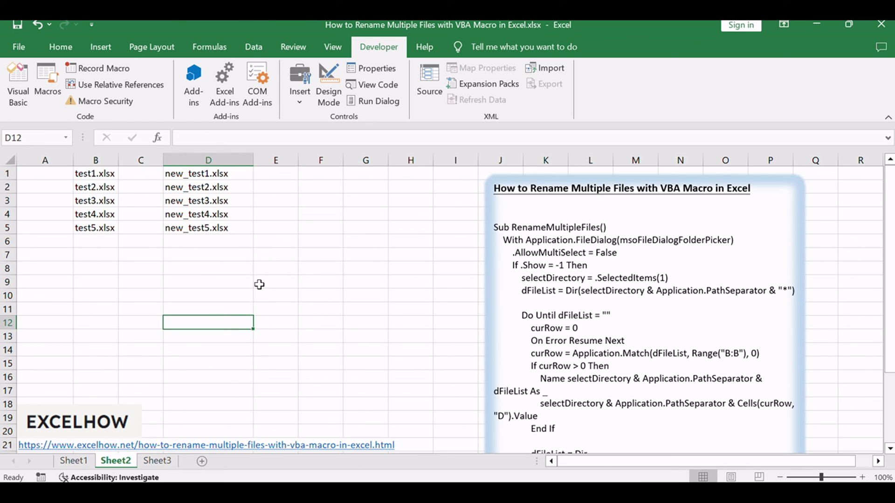
key(alt+F11)
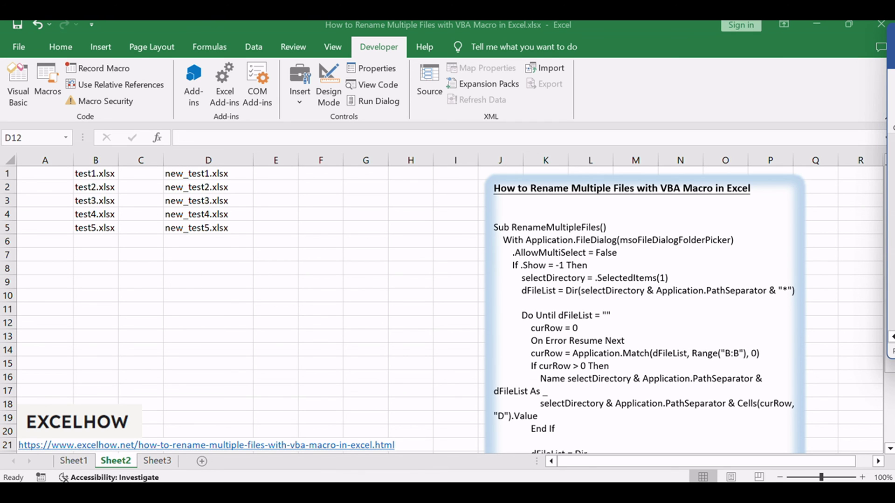
key(alt+F11)
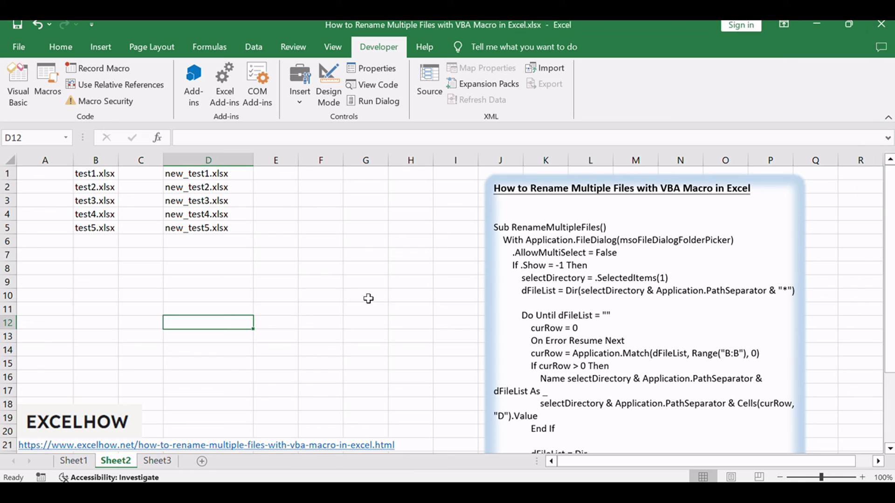